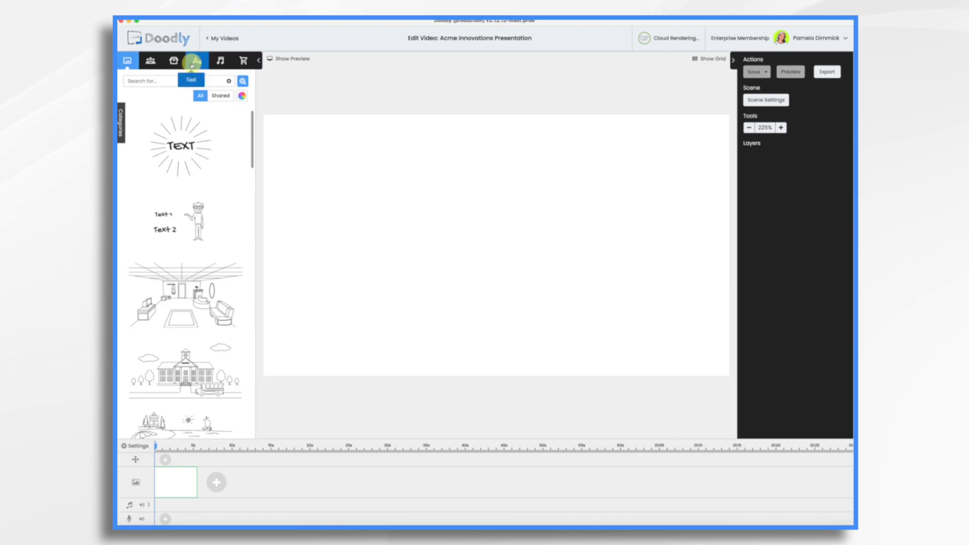
# - Add an Acme-Regular text reading "Acme Innovations" and enlarge it to span most of the canvas width
pyautogui.click(197, 60)
pyautogui.moveTo(190, 101); pyautogui.dragTo(533, 216)
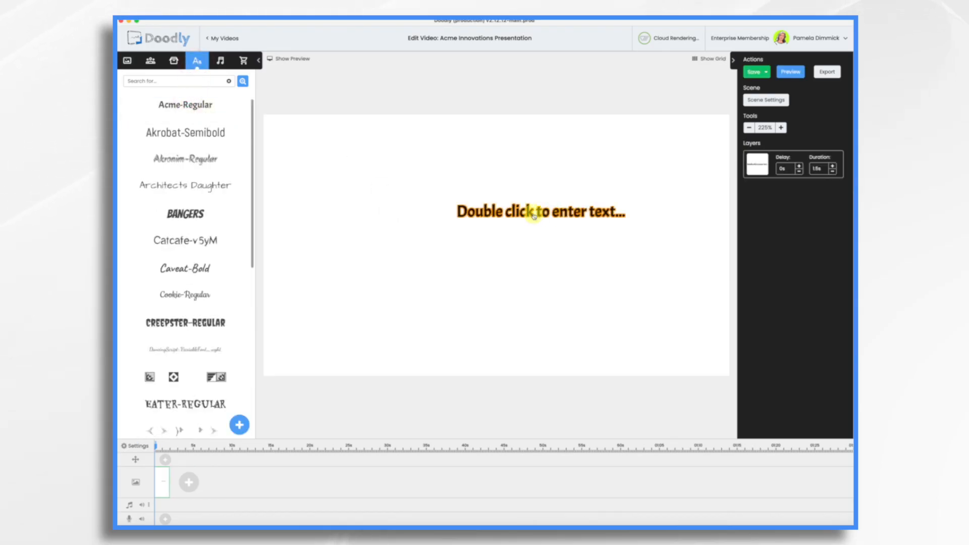
pyautogui.doubleClick(485, 212)
pyautogui.tripleClick(485, 236)
pyautogui.write('Acme Innovations')
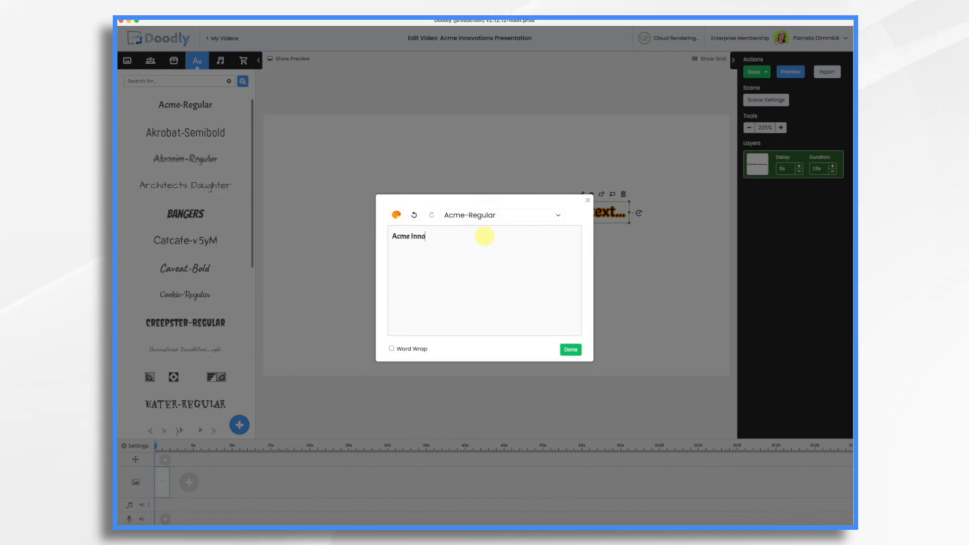
pyautogui.click(571, 349)
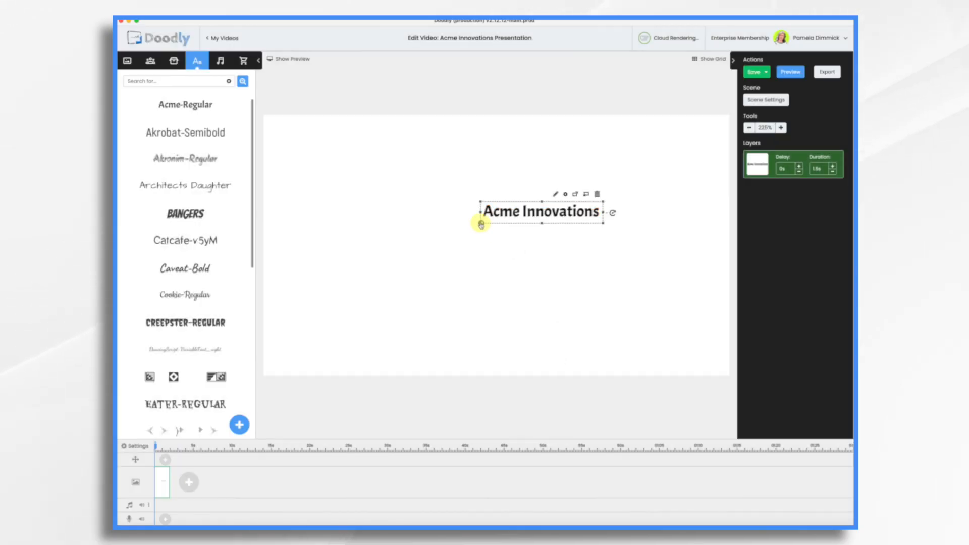
pyautogui.moveTo(480, 223); pyautogui.dragTo(296, 253)
pyautogui.moveTo(601, 249); pyautogui.dragTo(709, 272)
# - Add an Architects Daughter text reading "Welcome to" above the company name and enlarge it slightly
pyautogui.moveTo(190, 186); pyautogui.dragTo(561, 174)
pyautogui.doubleClick(486, 182)
pyautogui.press('super+a')
pyautogui.write('Wel')
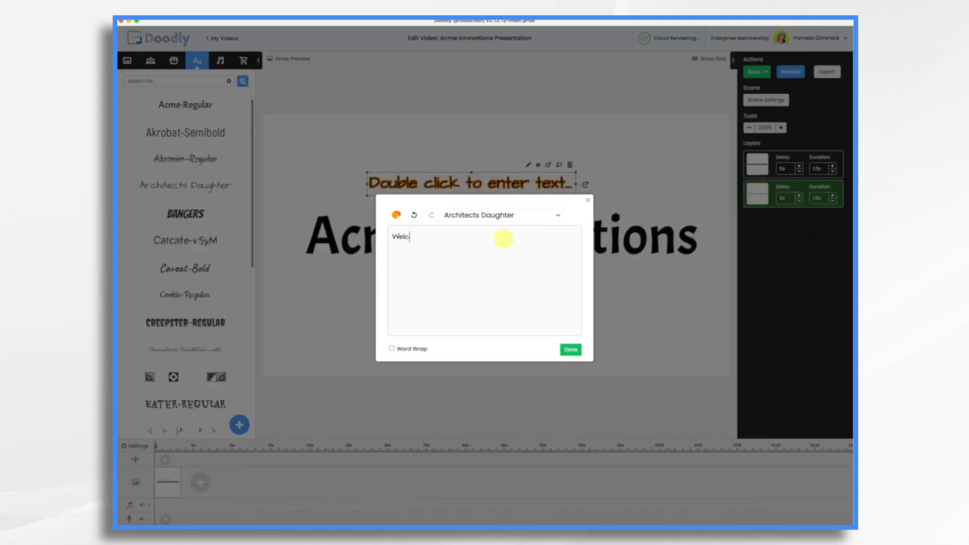
pyautogui.click(570, 349)
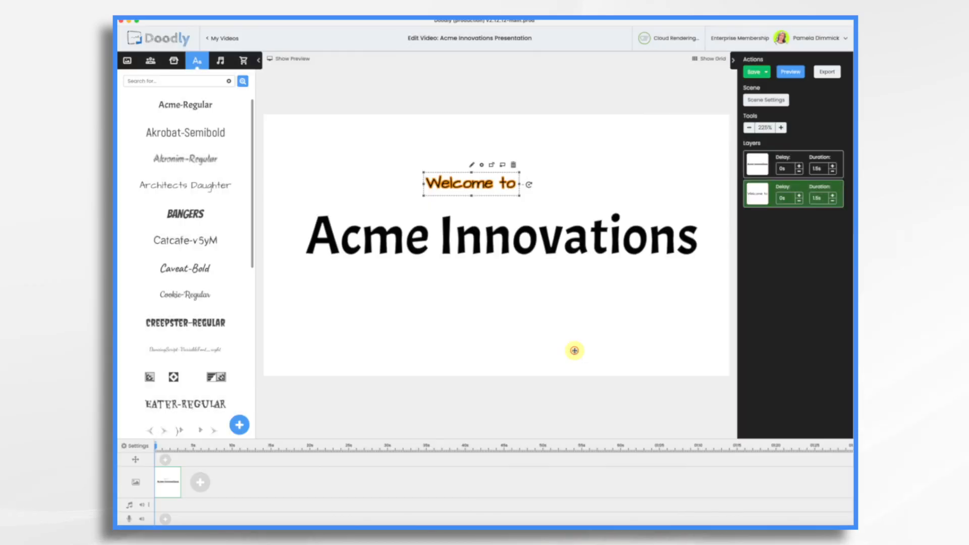
pyautogui.moveTo(520, 196); pyautogui.dragTo(580, 211)
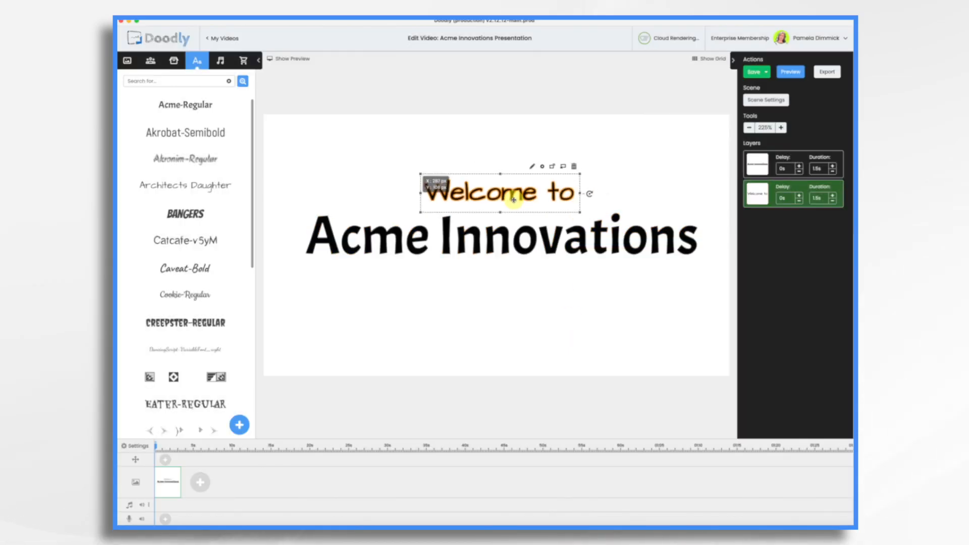
# - Search the props for "note" and place the Notepad image with the pencil in the canvas's lower-left area
pyautogui.click(173, 60)
pyautogui.click(164, 80)
pyautogui.write('note')
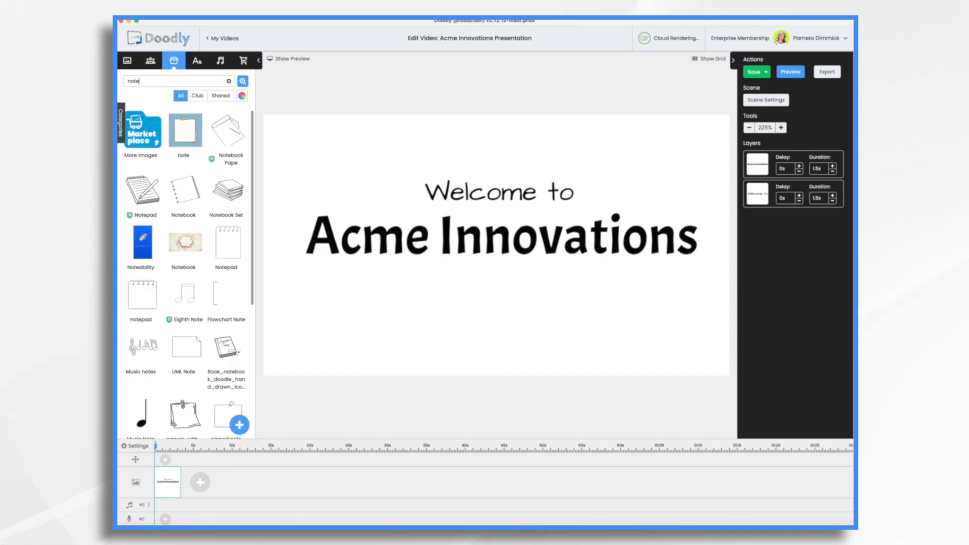
pyautogui.moveTo(143, 190)
pyautogui.mouseDown()
pyautogui.moveTo(292, 264)
pyautogui.moveTo(345, 308)
pyautogui.mouseUp()
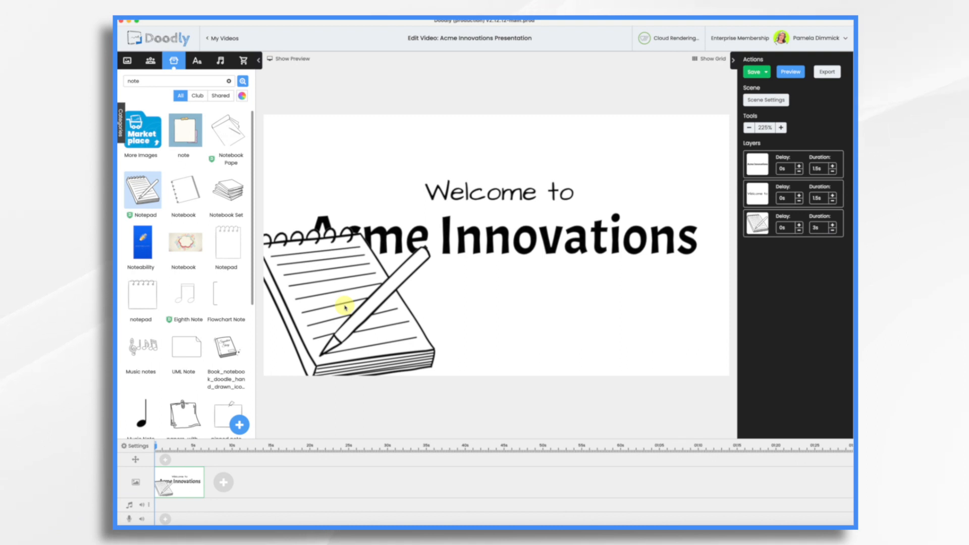
# - Move both title texts together up clear of the notepad, and shift the notepad fully inside the canvas
pyautogui.click(495, 191)
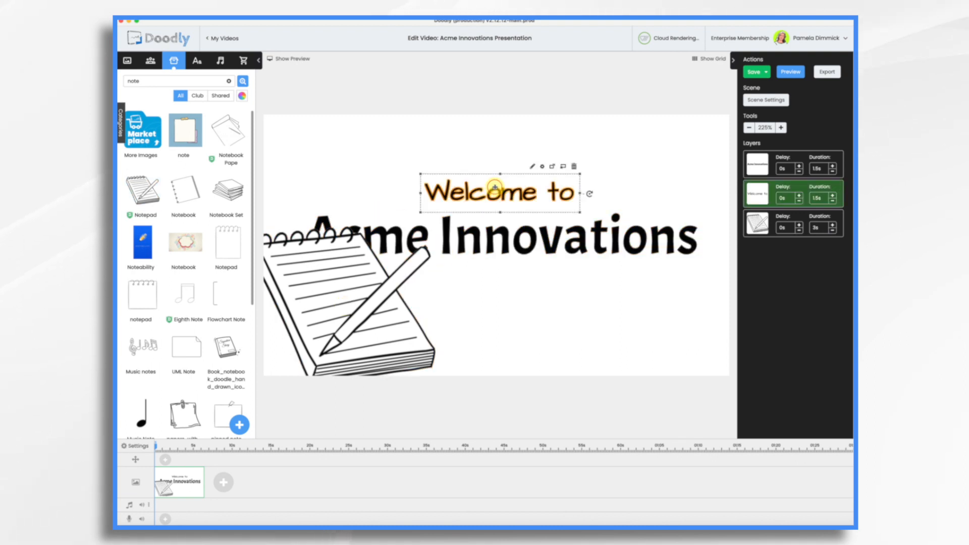
pyautogui.keyDown('shift'); pyautogui.click(515, 253); pyautogui.keyUp('shift')
pyautogui.moveTo(502, 190); pyautogui.dragTo(509, 151)
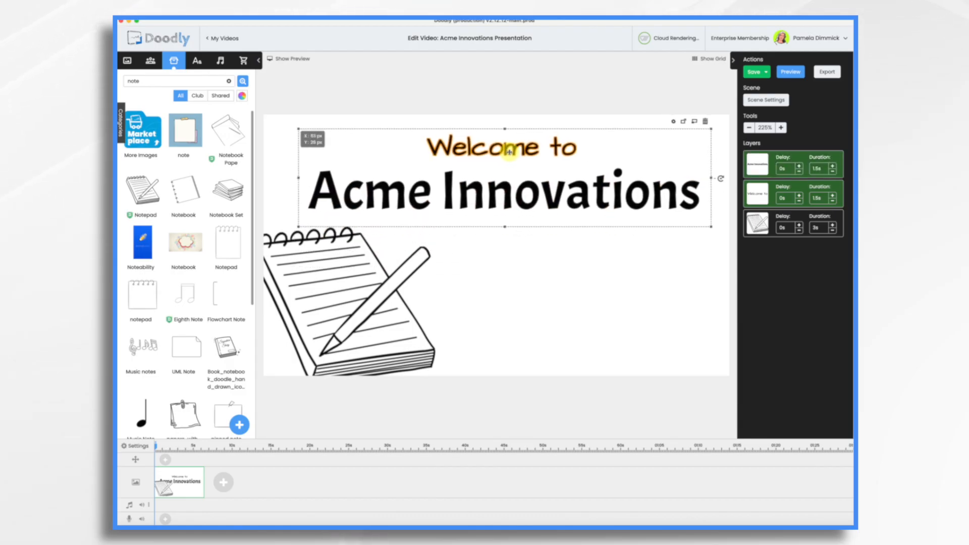
pyautogui.click(552, 283)
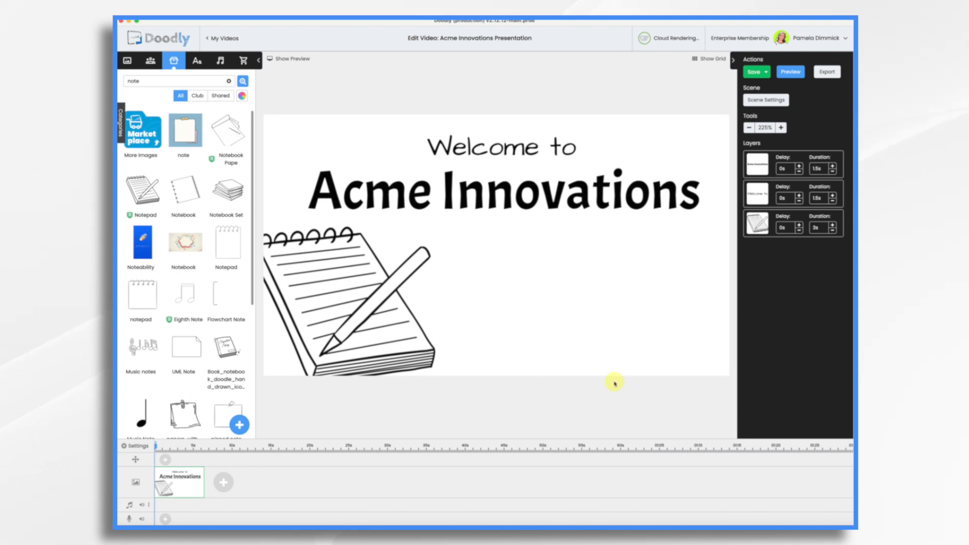
pyautogui.moveTo(372, 283); pyautogui.dragTo(387, 284)
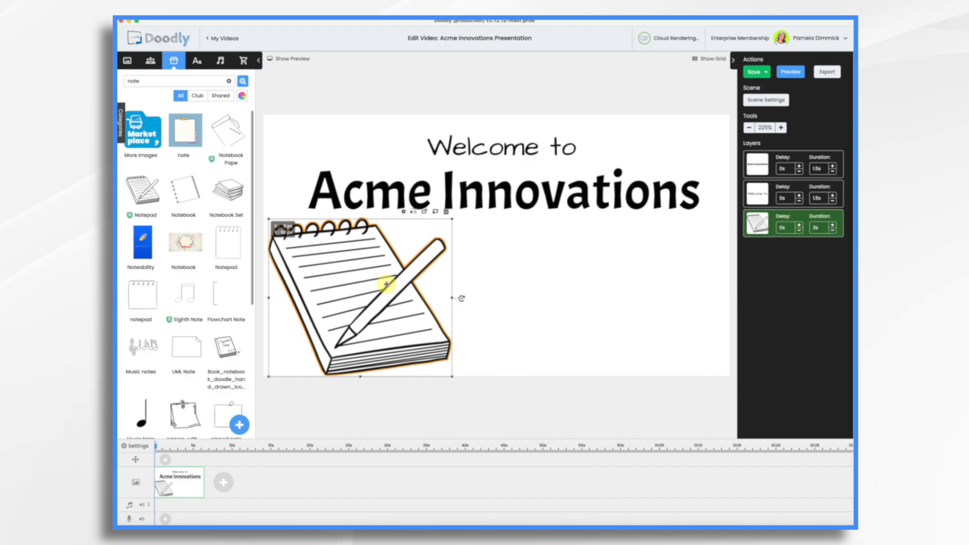
pyautogui.click(513, 258)
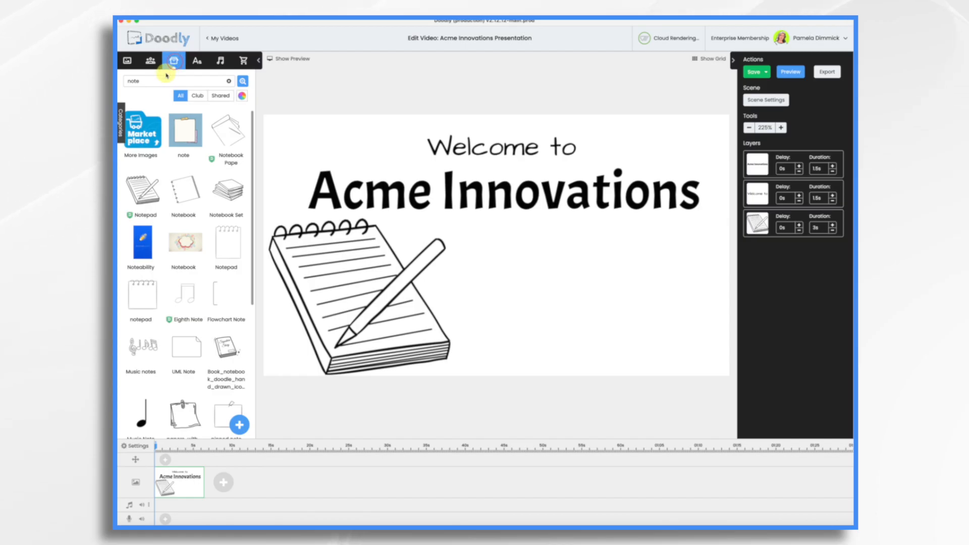
# - Search the props for "speech" and place Speech Bubble 7 beside the notepad, below the company name
pyautogui.doubleClick(160, 84)
pyautogui.write('sp')
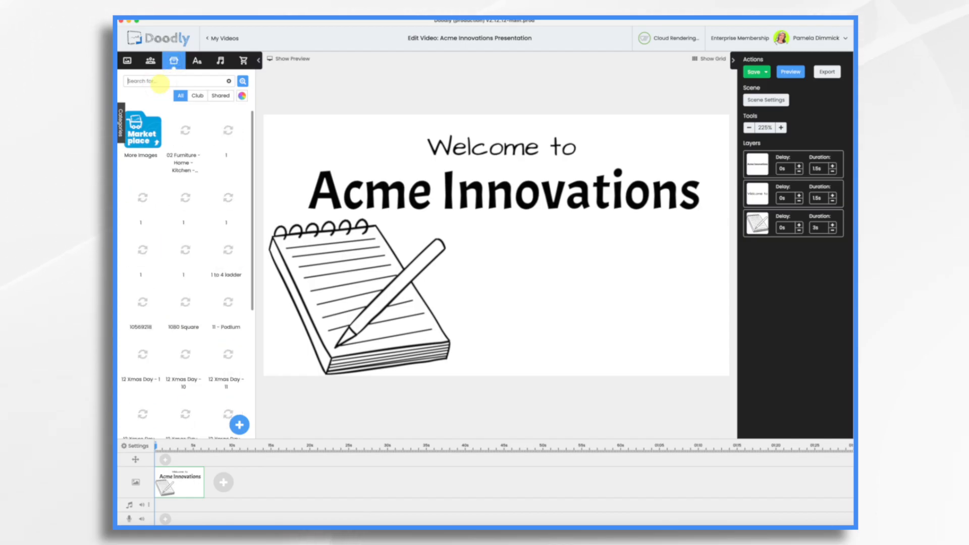
pyautogui.write('eech')
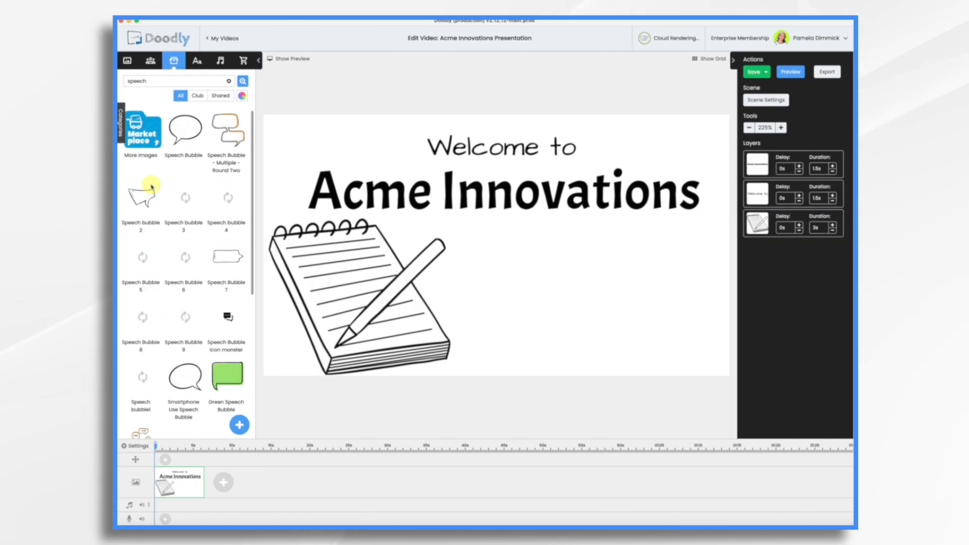
pyautogui.moveTo(248, 261); pyautogui.dragTo(574, 305)
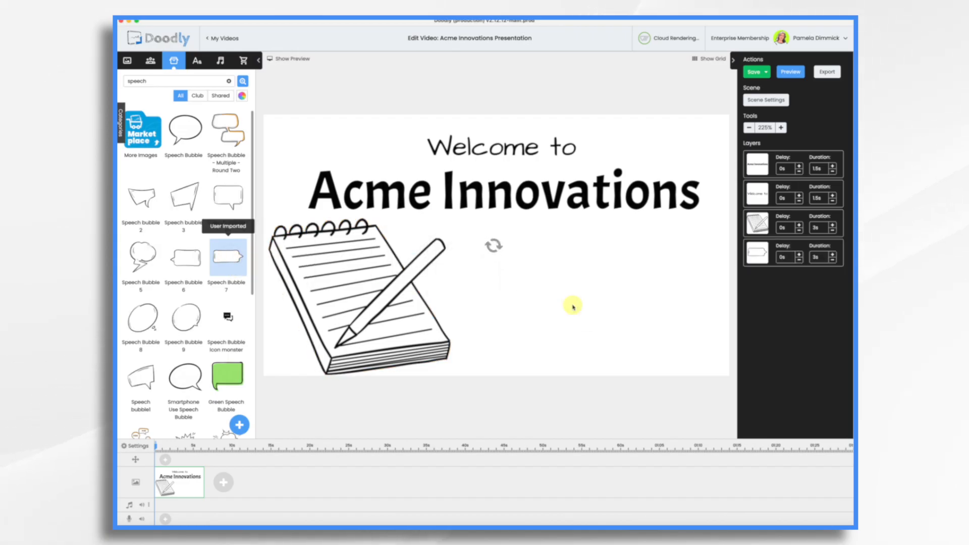
pyautogui.click(596, 297)
pyautogui.moveTo(627, 290); pyautogui.dragTo(623, 288)
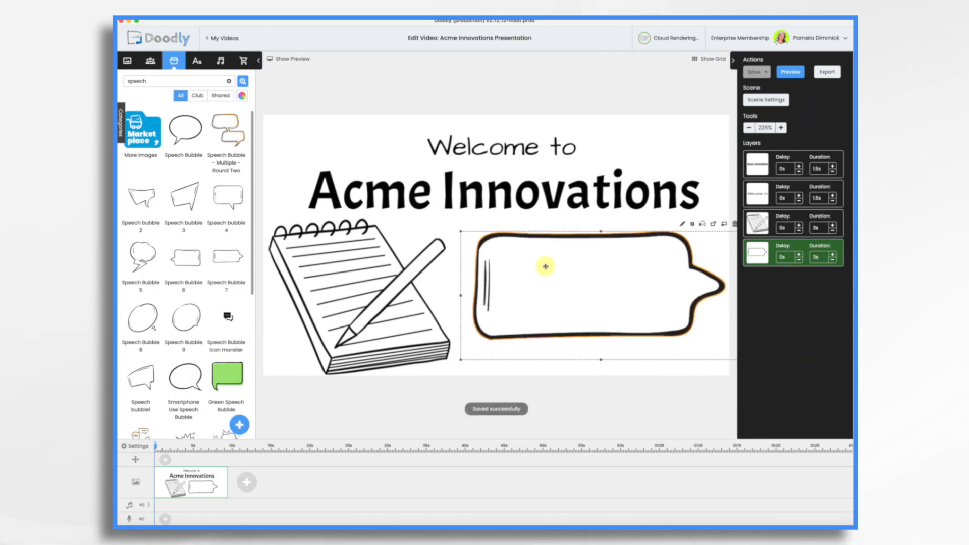
# - Add the Architects Daughter text "Let's get started!" inside the speech bubble and make "Welcome to" the first layer
pyautogui.click(198, 61)
pyautogui.click(766, 194)
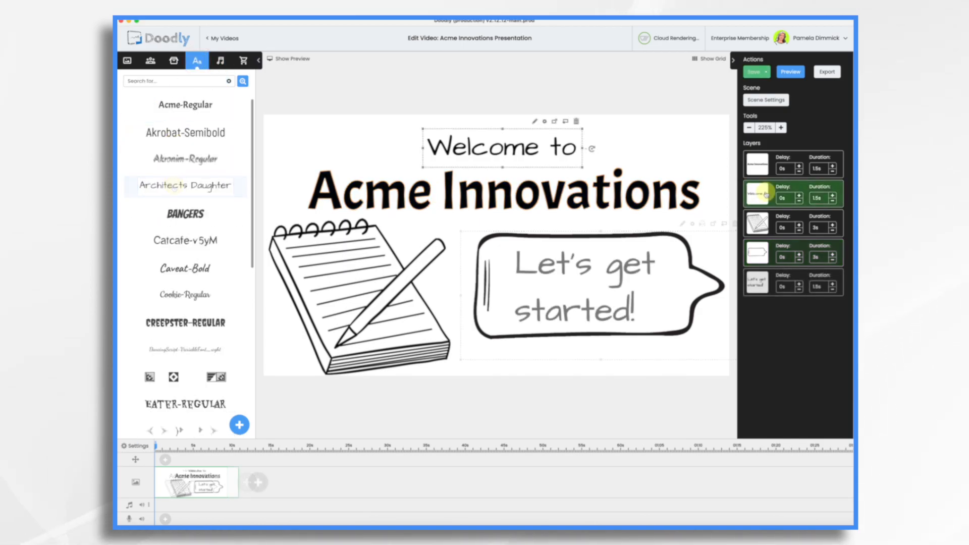
pyautogui.moveTo(766, 194); pyautogui.dragTo(765, 166)
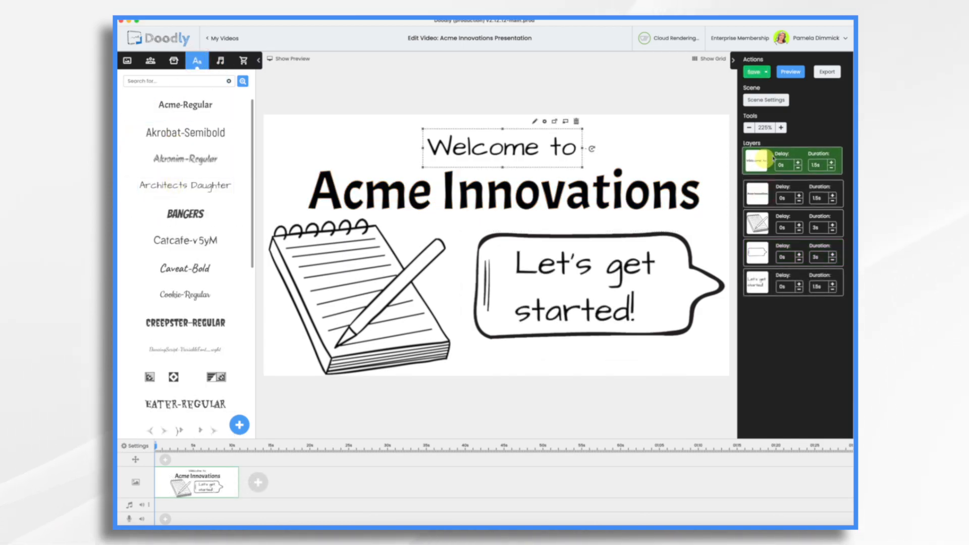
# - Set the drawing duration of the "Acme Innovations" layer to 3 s and of the notepad layer to 2 s
pyautogui.click(833, 196)
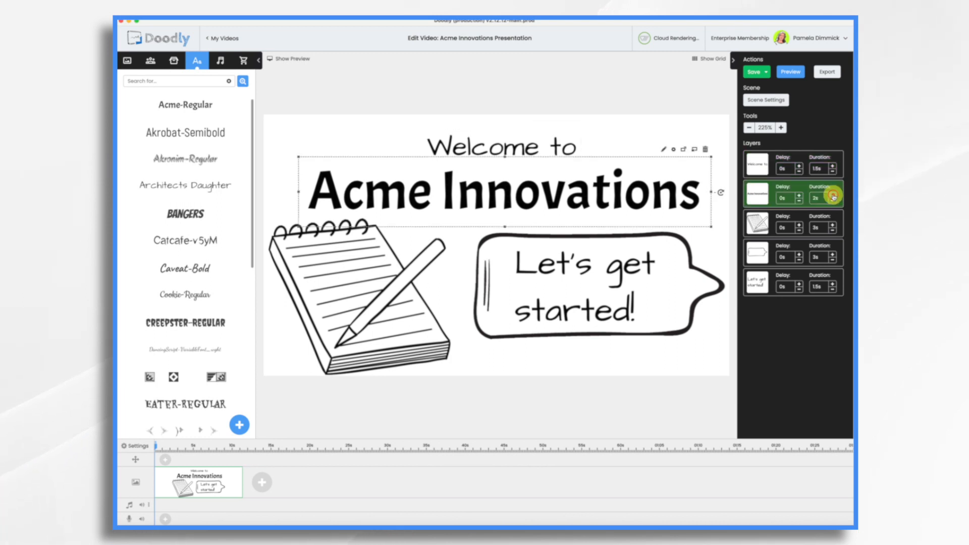
pyautogui.click(833, 196)
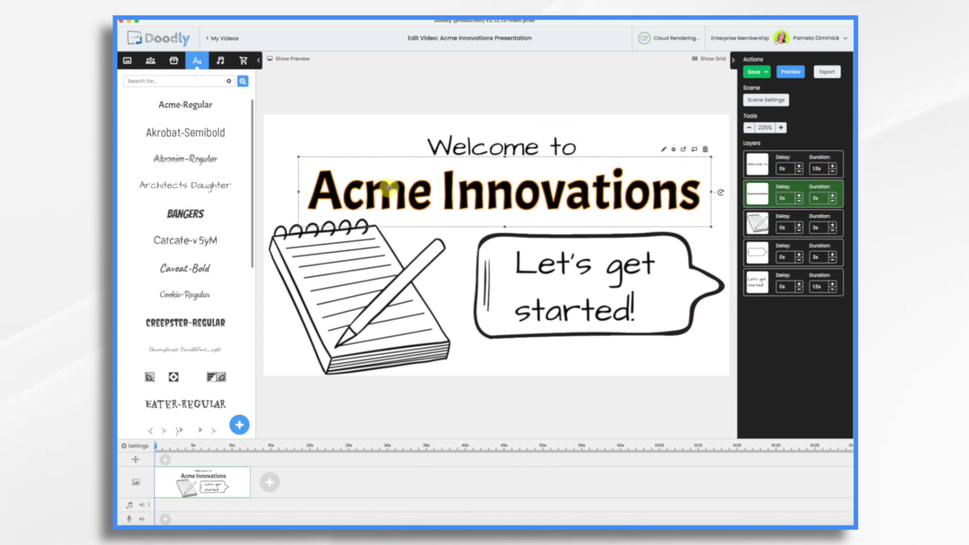
pyautogui.click(833, 232)
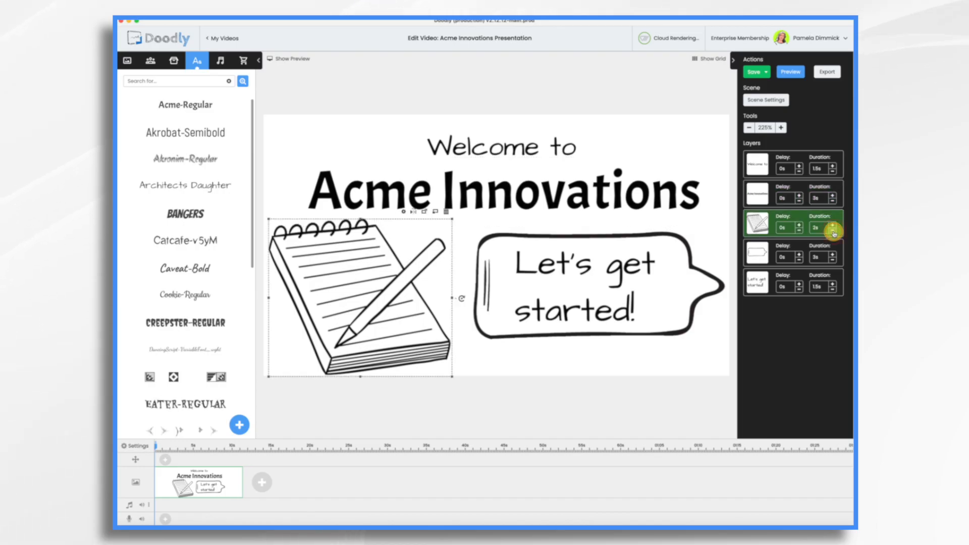
pyautogui.click(833, 232)
# - Set the drawing duration of the speech bubble layer to 1 s and of the "Let's get started!" layer to 2 s
pyautogui.click(712, 280)
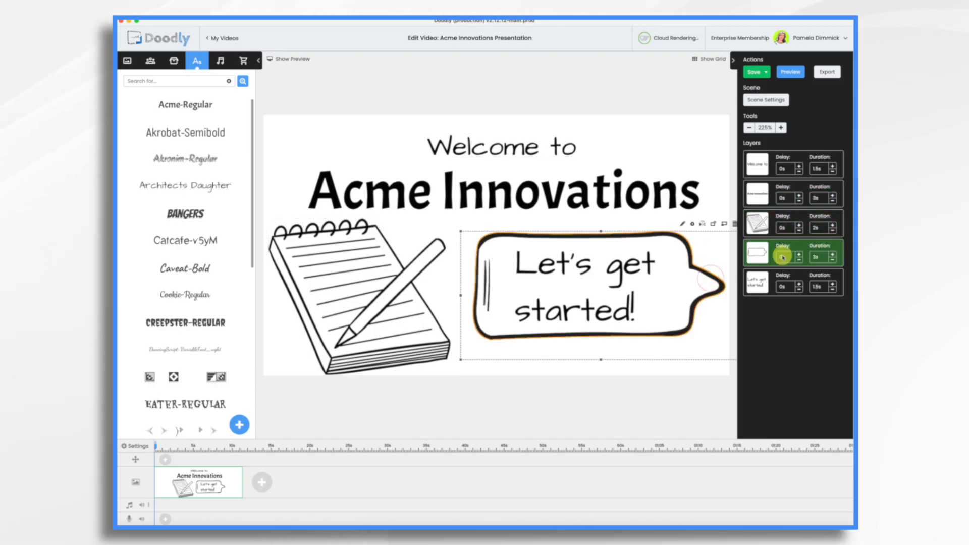
pyautogui.click(833, 262)
pyautogui.click(832, 261)
pyautogui.click(833, 262)
pyautogui.click(833, 262)
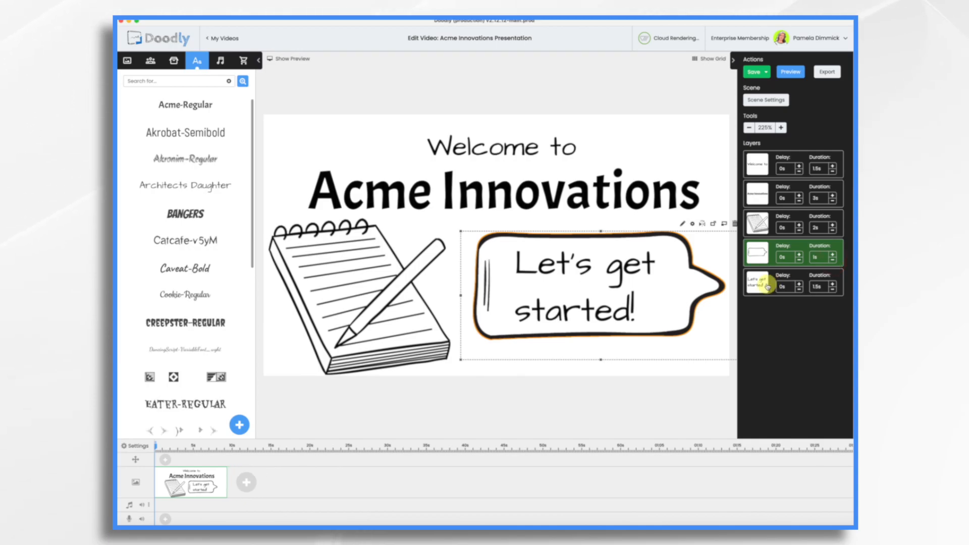
pyautogui.click(833, 287)
pyautogui.click(833, 284)
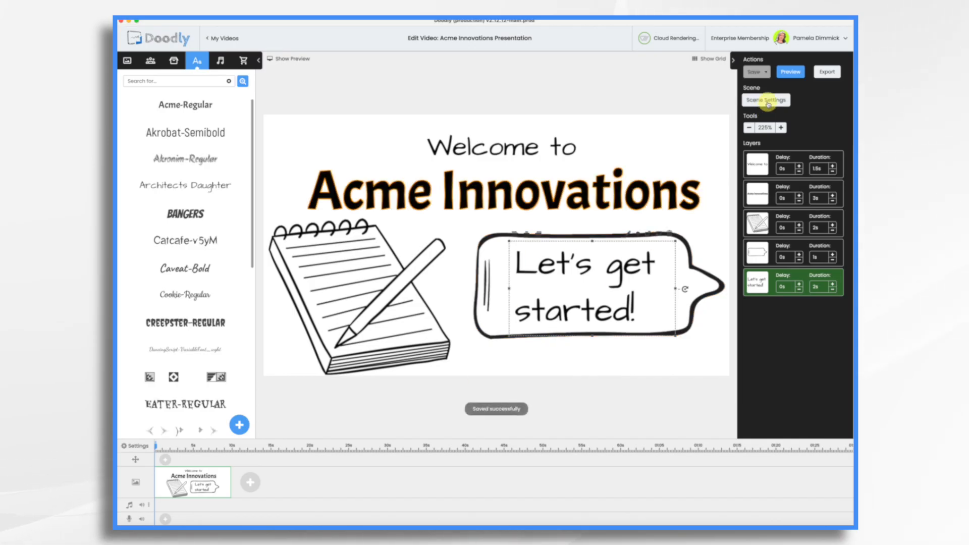
# - Set the scene's extra time to 7 s in the scene settings and preview the video
pyautogui.click(767, 100)
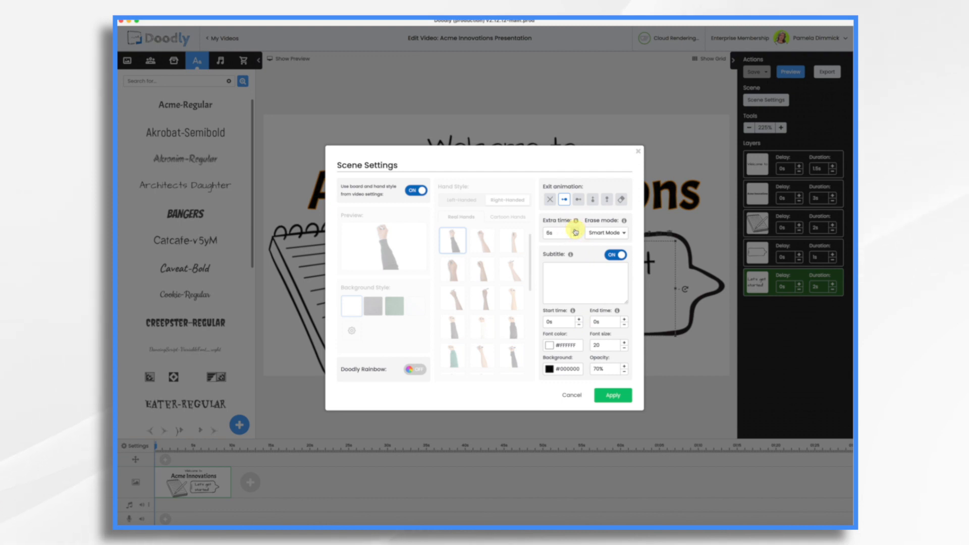
pyautogui.click(576, 230)
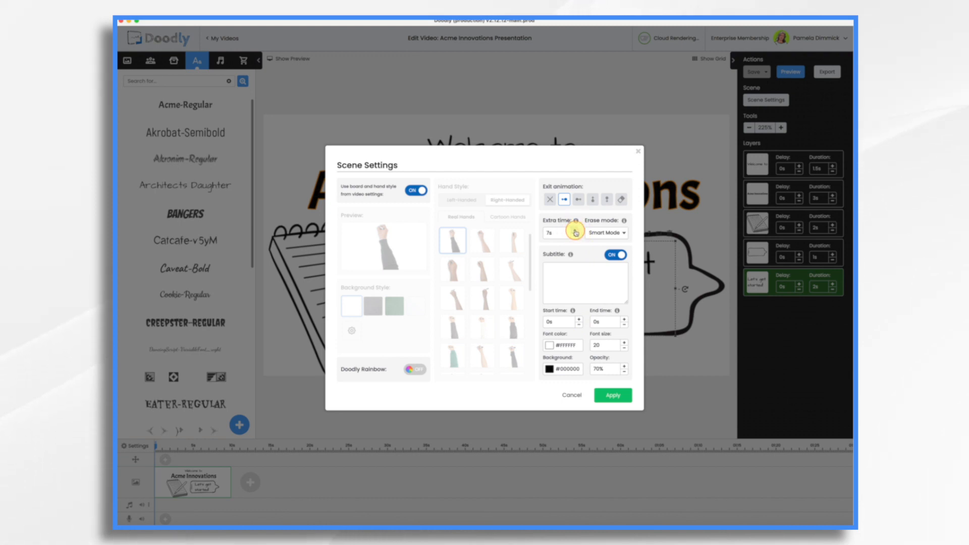
pyautogui.click(613, 394)
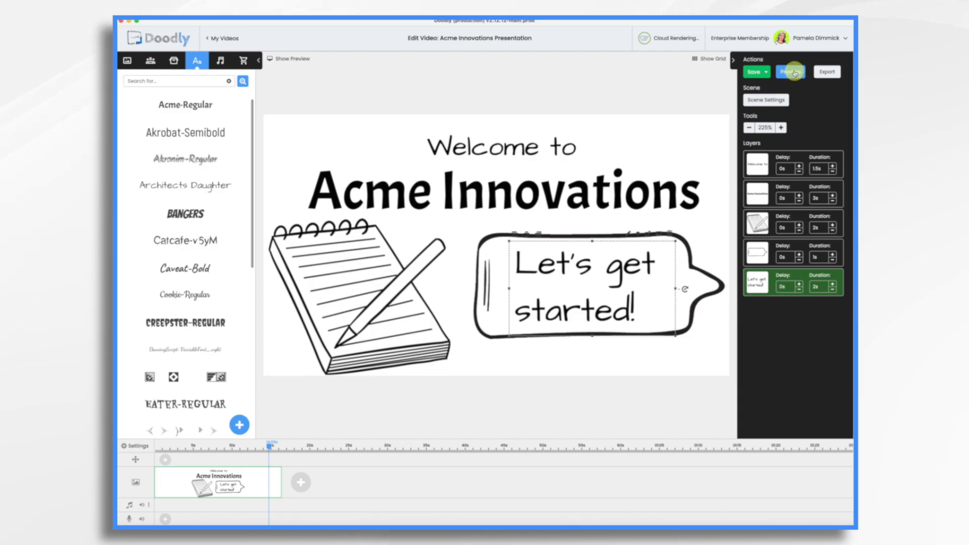
pyautogui.click(795, 74)
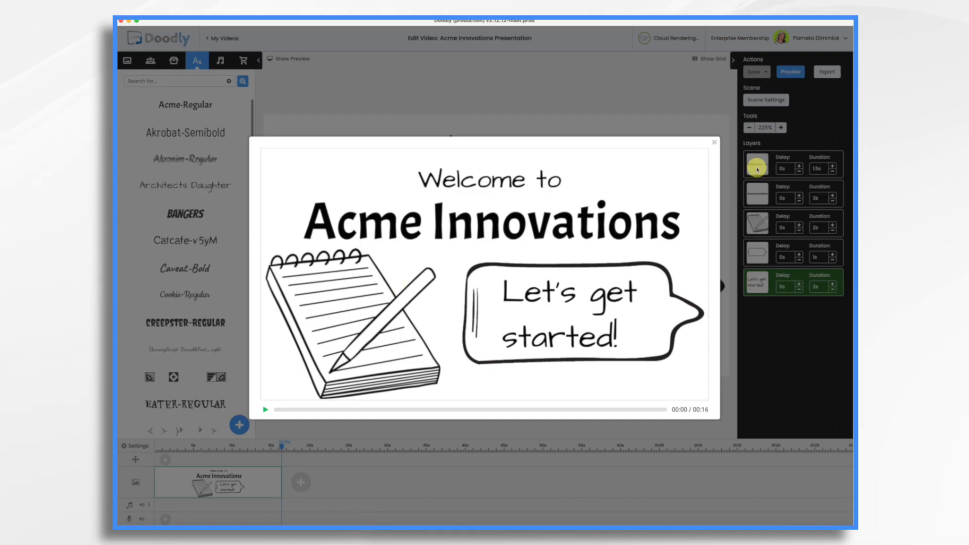
pyautogui.click(714, 144)
# - Export the video to the computer as MP4 at 1080p resolution and return to the list of videos
pyautogui.click(827, 72)
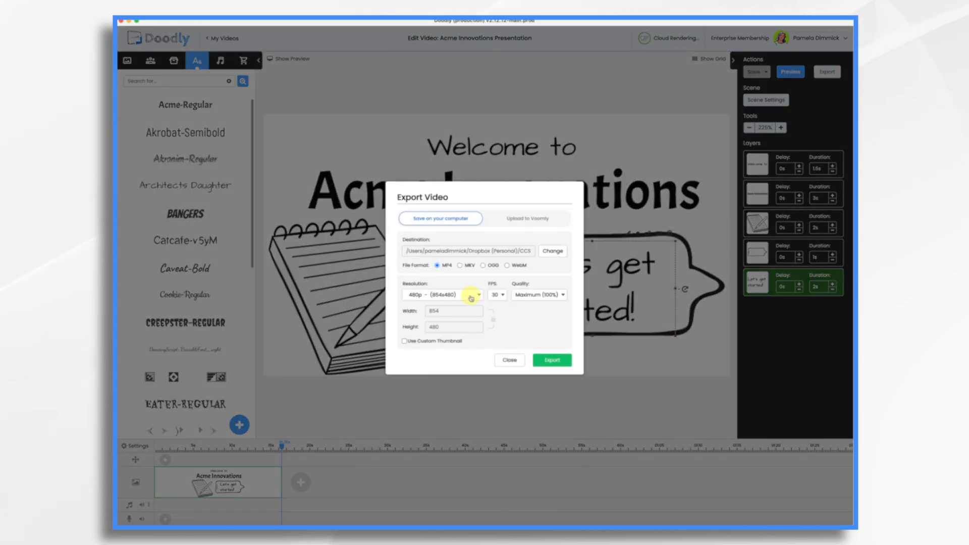
pyautogui.click(471, 298)
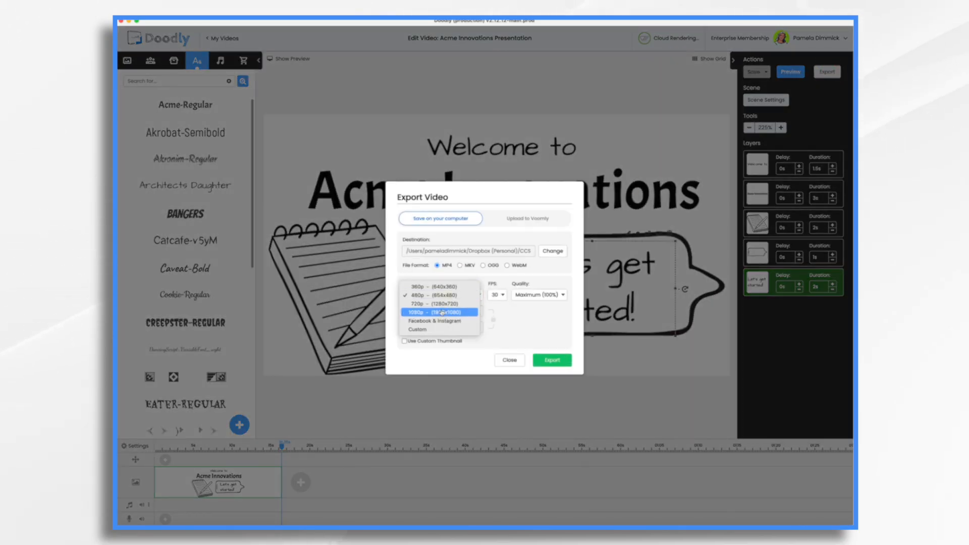
pyautogui.click(442, 313)
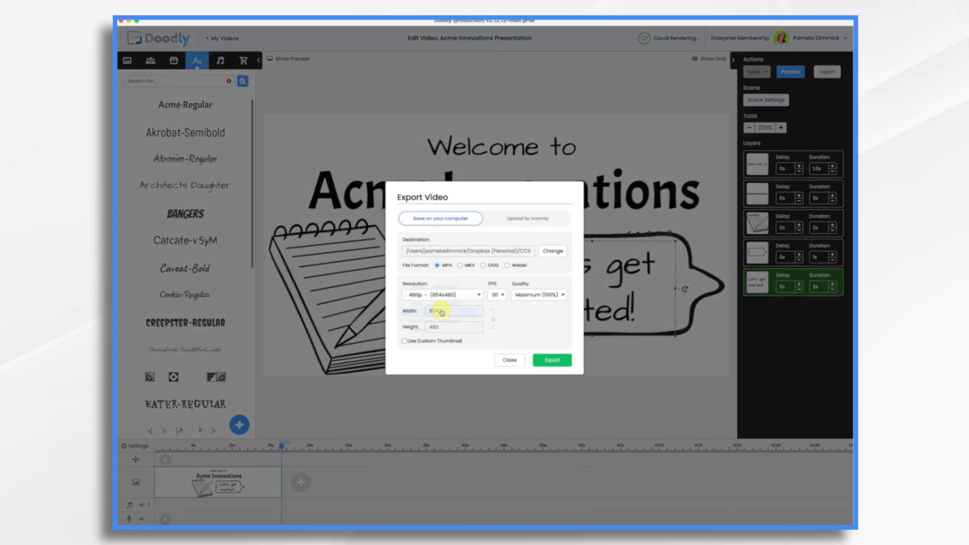
pyautogui.click(559, 361)
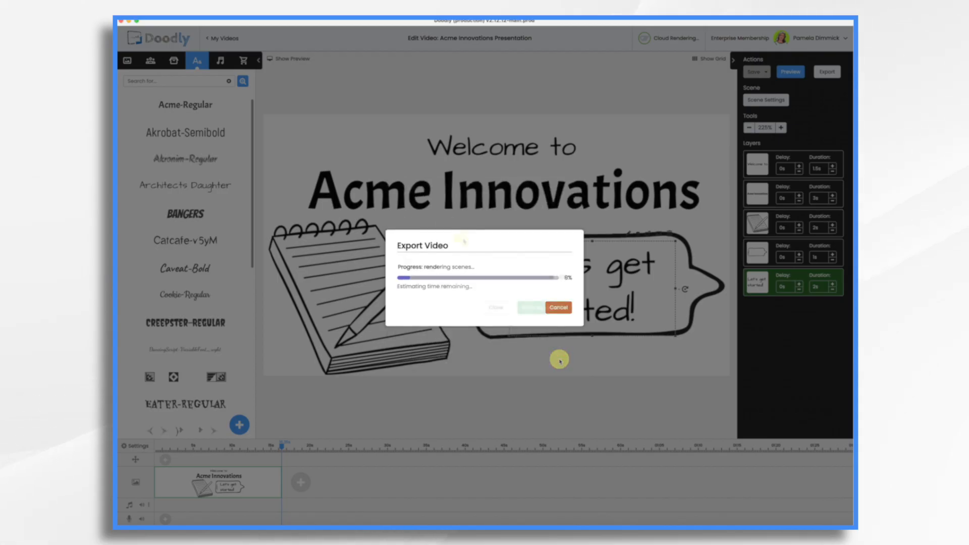
pyautogui.click(503, 308)
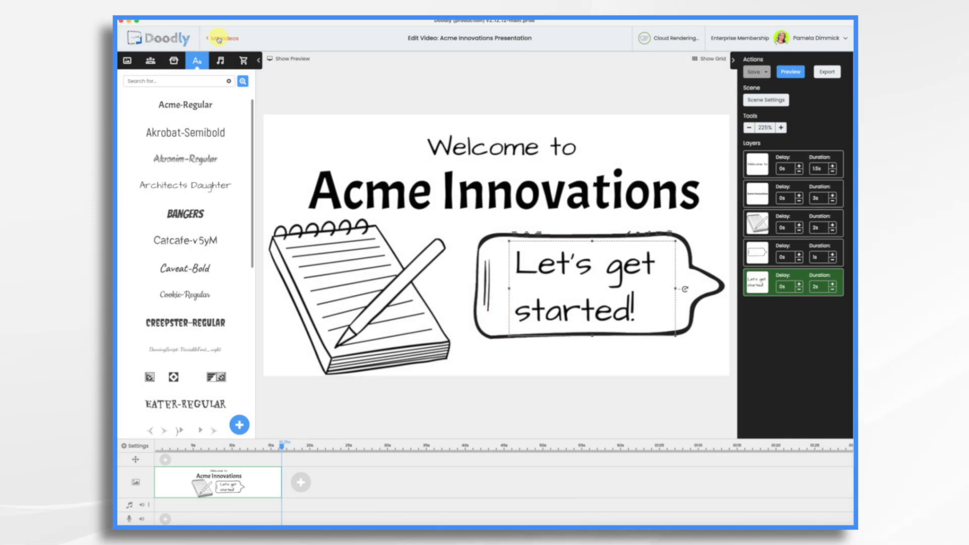
pyautogui.click(218, 37)
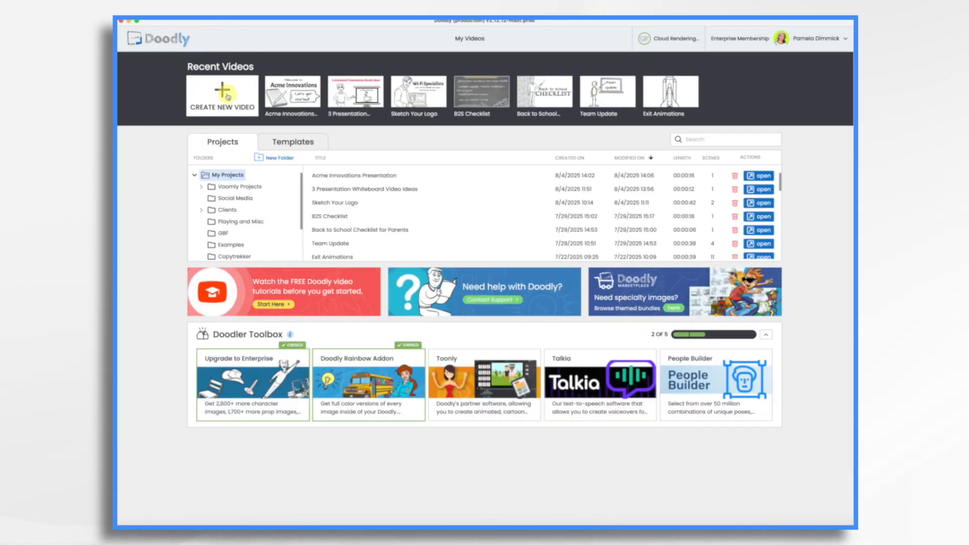
# - Create a new whiteboard video titled "Brain Break"
pyautogui.click(251, 96)
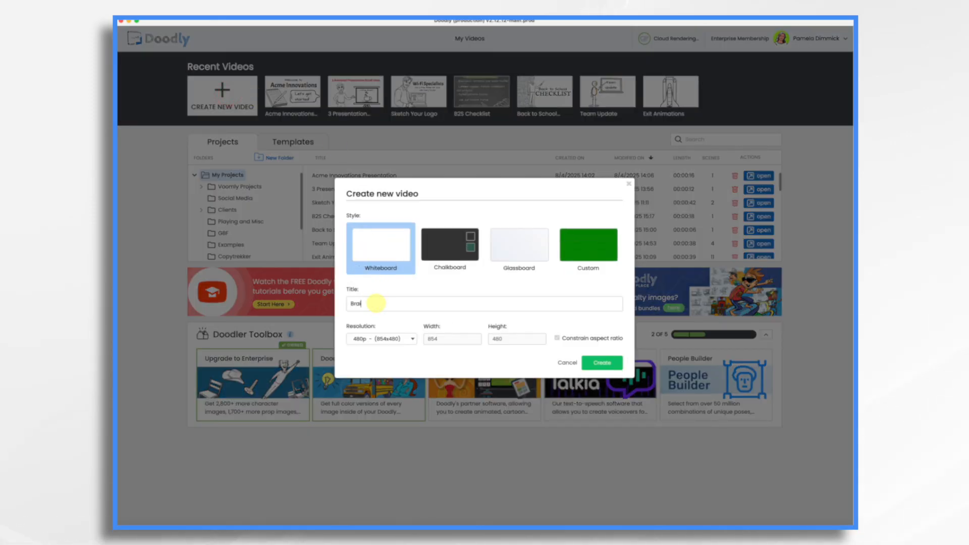
pyautogui.click(602, 362)
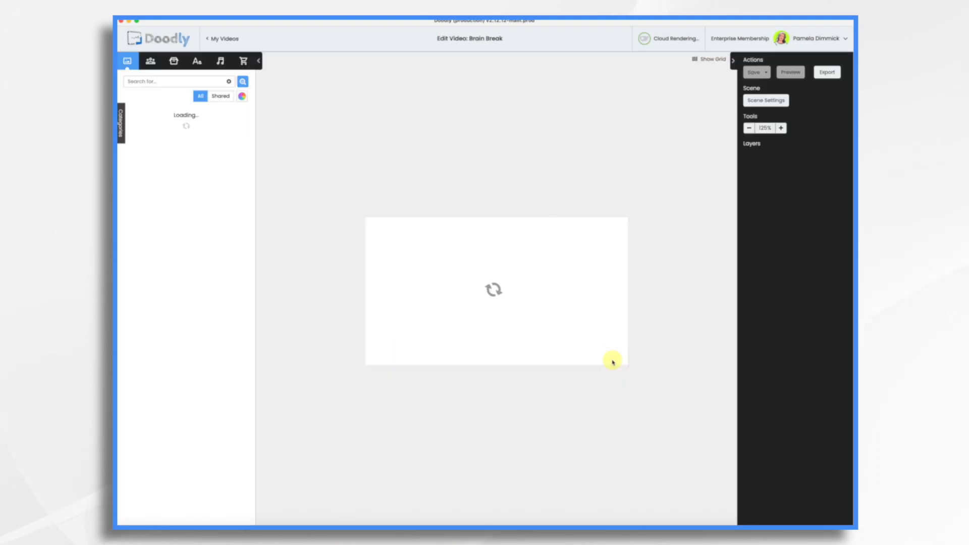
# - Add the text "Brain Break" in Acme-Regular and enlarge it to nearly the full width of the canvas
pyautogui.click(197, 60)
pyautogui.moveTo(194, 107); pyautogui.dragTo(502, 206)
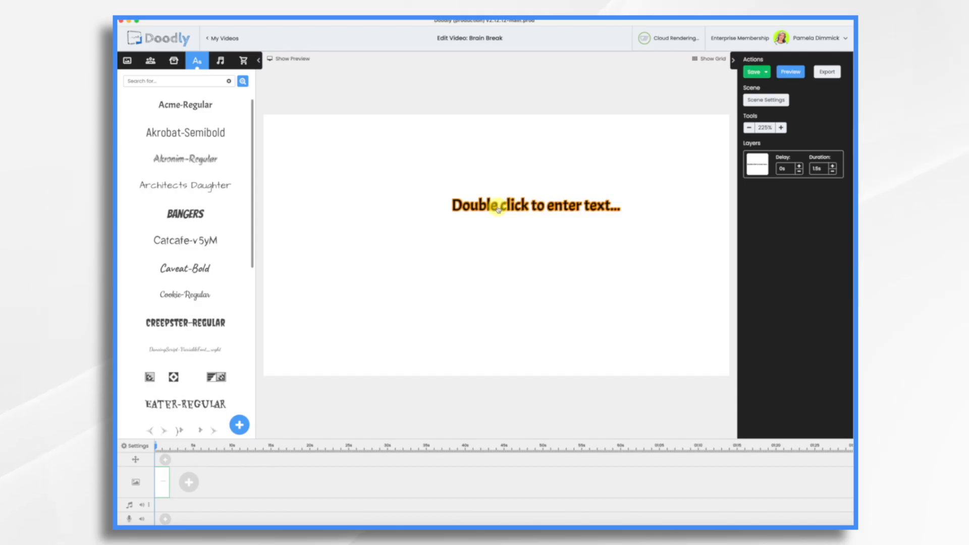
pyautogui.doubleClick(492, 206)
pyautogui.tripleClick(484, 237)
pyautogui.write('Brain Break')
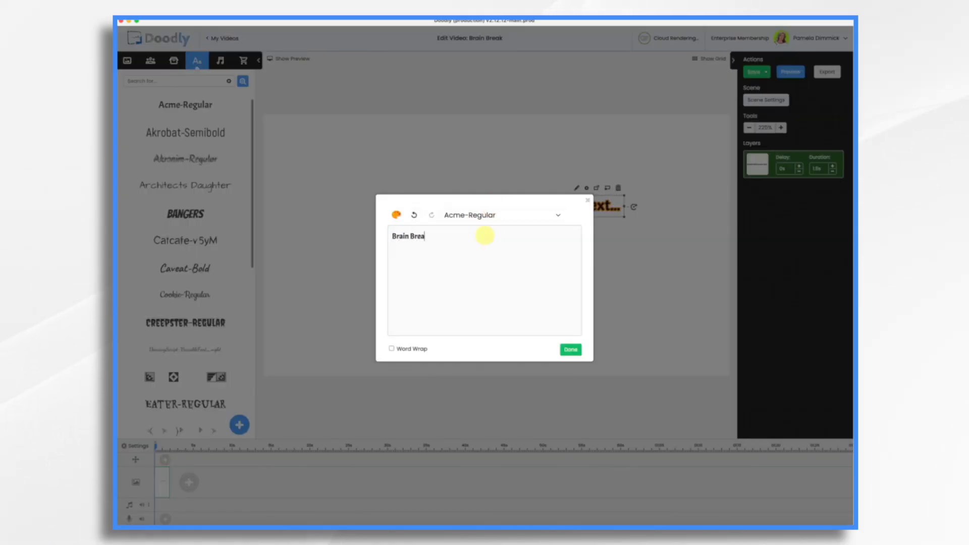
pyautogui.click(572, 350)
pyautogui.moveTo(493, 216); pyautogui.dragTo(276, 273)
pyautogui.moveTo(578, 273); pyautogui.dragTo(719, 291)
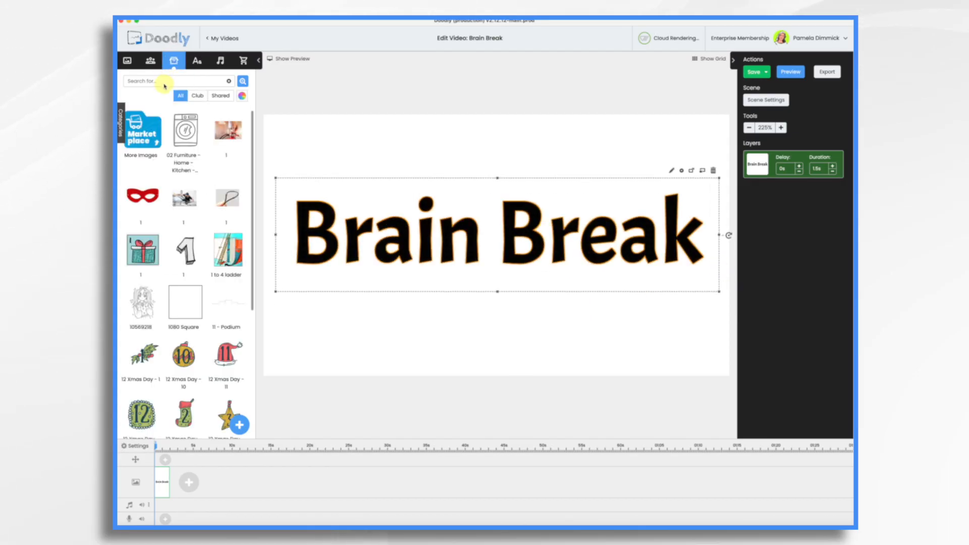
# - Add the brain prop, arrange it beneath the raised "Brain Break" text, and put the brain layer first in the drawing order
pyautogui.write('brain')
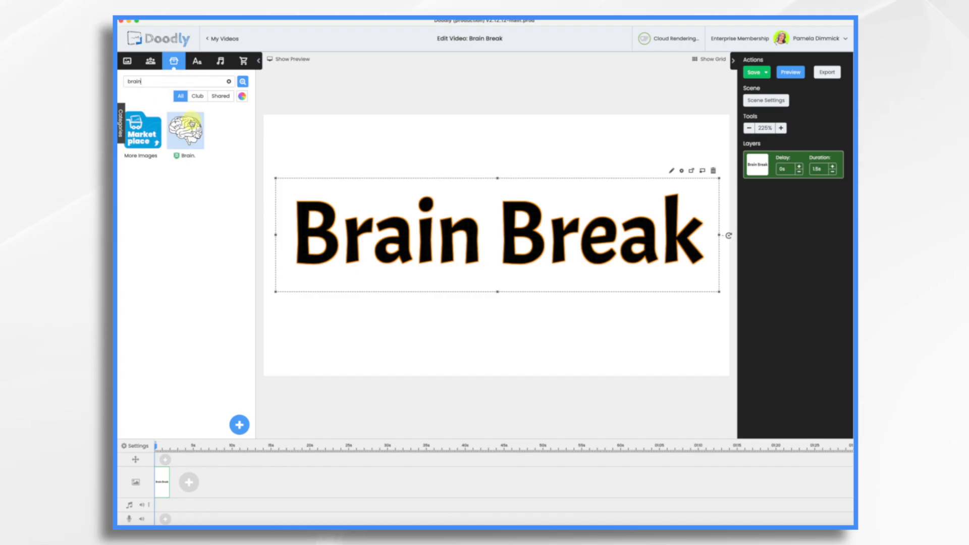
pyautogui.moveTo(185, 130); pyautogui.dragTo(552, 326)
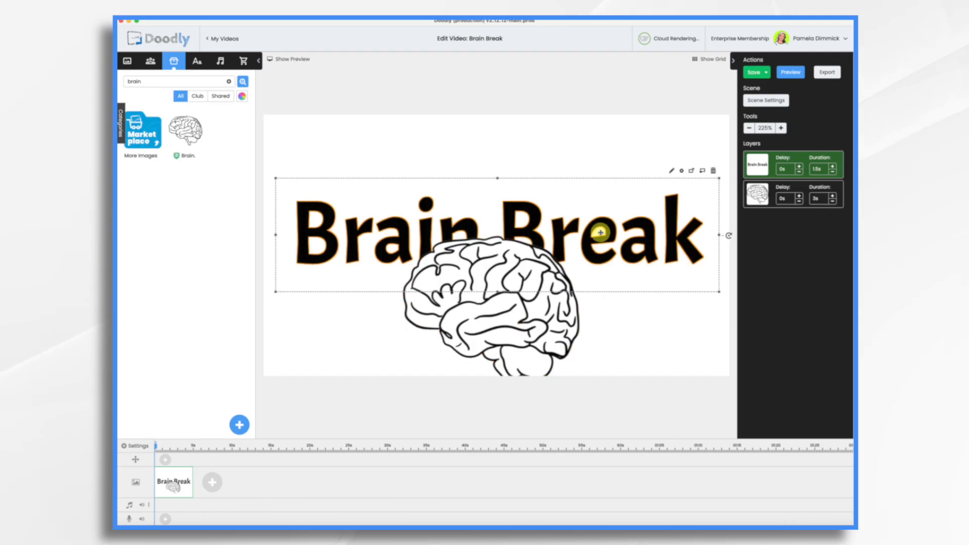
pyautogui.moveTo(600, 233); pyautogui.dragTo(599, 180)
pyautogui.moveTo(521, 327); pyautogui.dragTo(522, 305)
pyautogui.moveTo(558, 175); pyautogui.dragTo(553, 170)
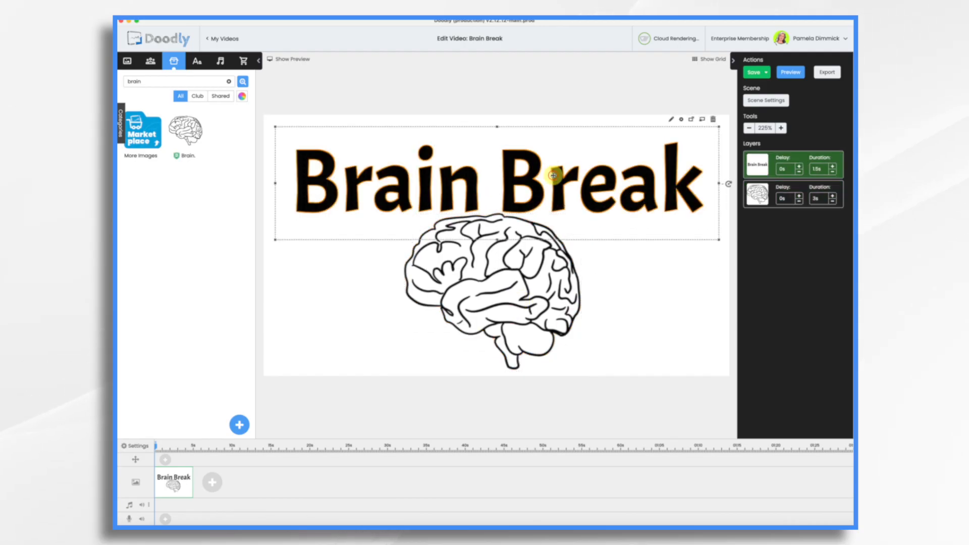
pyautogui.moveTo(757, 193); pyautogui.dragTo(758, 169)
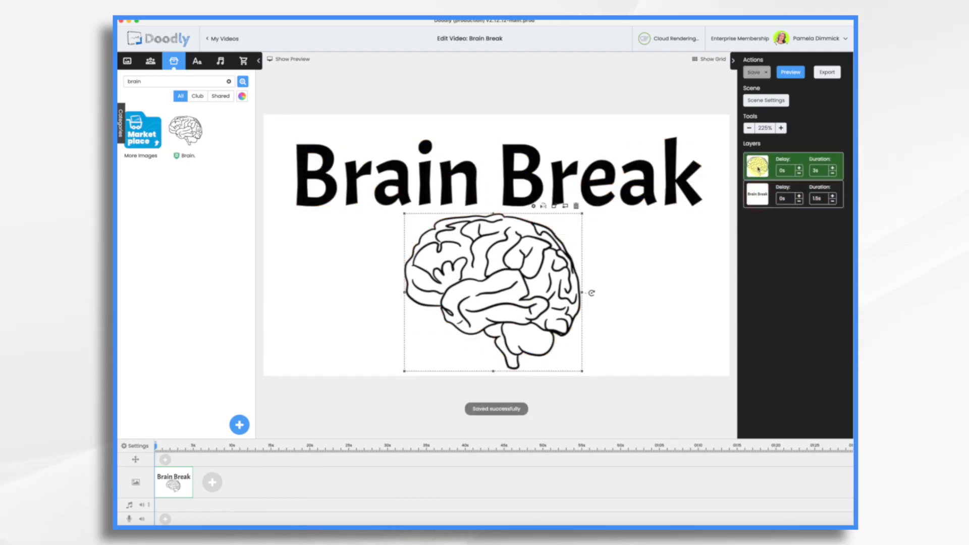
# - Set the brain's drawing duration to 2 s, the "Brain Break" text's to 2.5 s, and the scene's extra time to 1 s
pyautogui.click(832, 173)
pyautogui.click(833, 173)
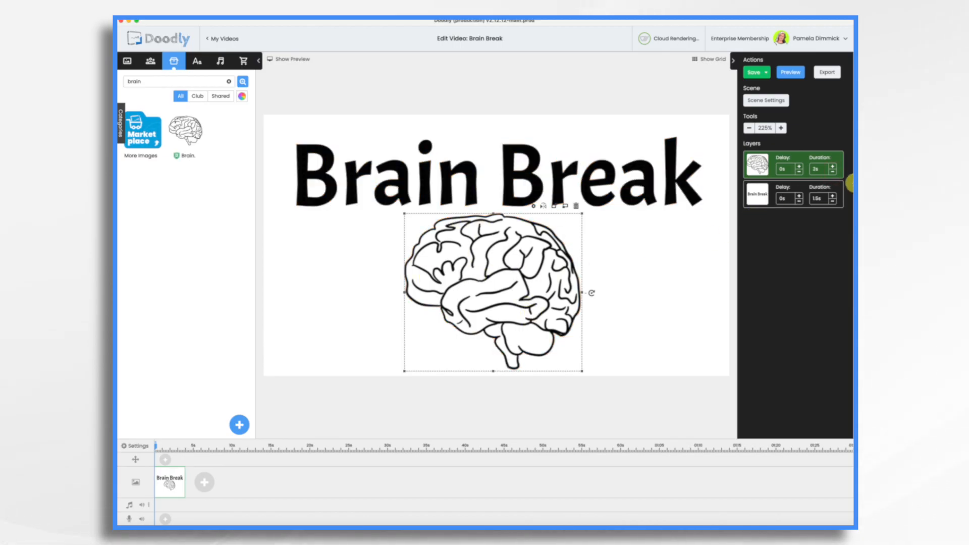
pyautogui.click(833, 195)
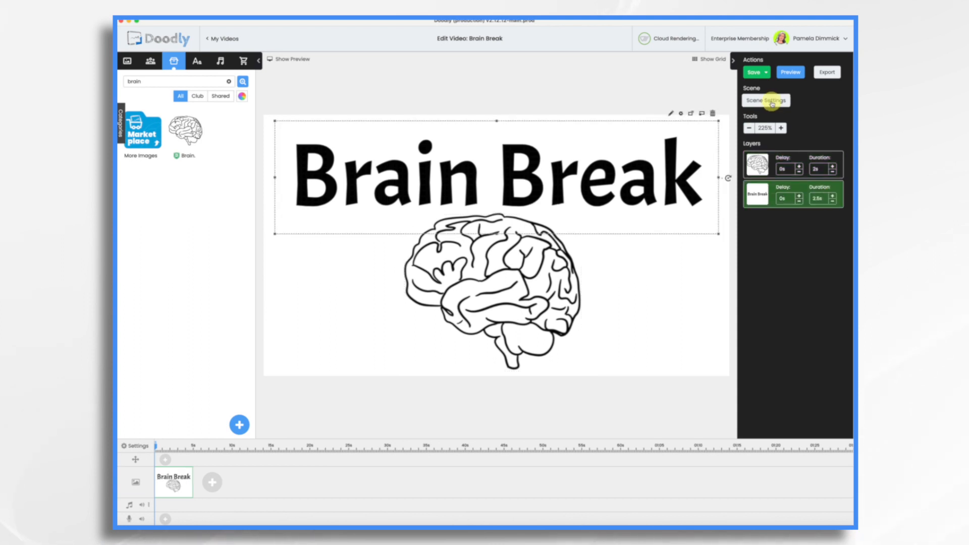
pyautogui.click(771, 102)
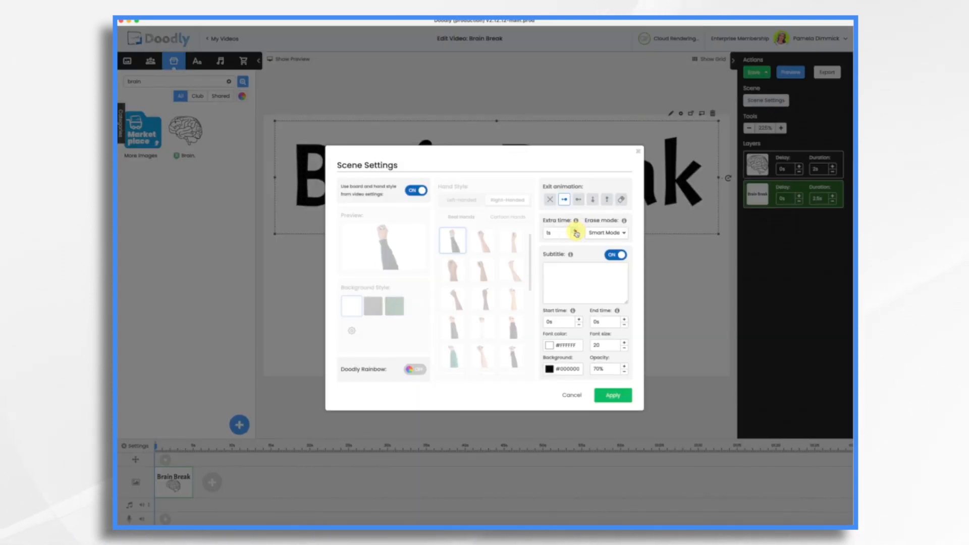
pyautogui.click(616, 396)
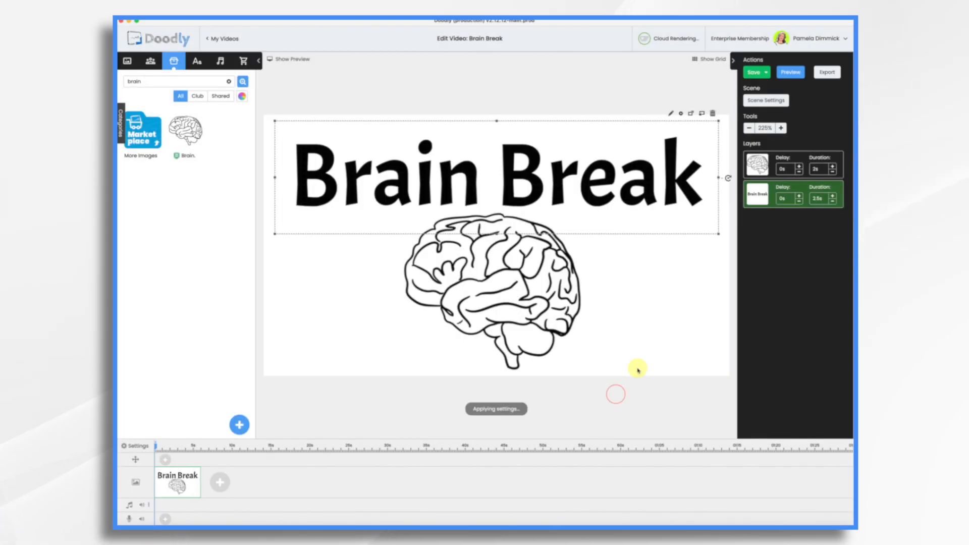
# - Add a second scene with the Acme-Regular heading "Things You Wish You Could Say During a Meeting", with "Wish" in red
pyautogui.click(221, 484)
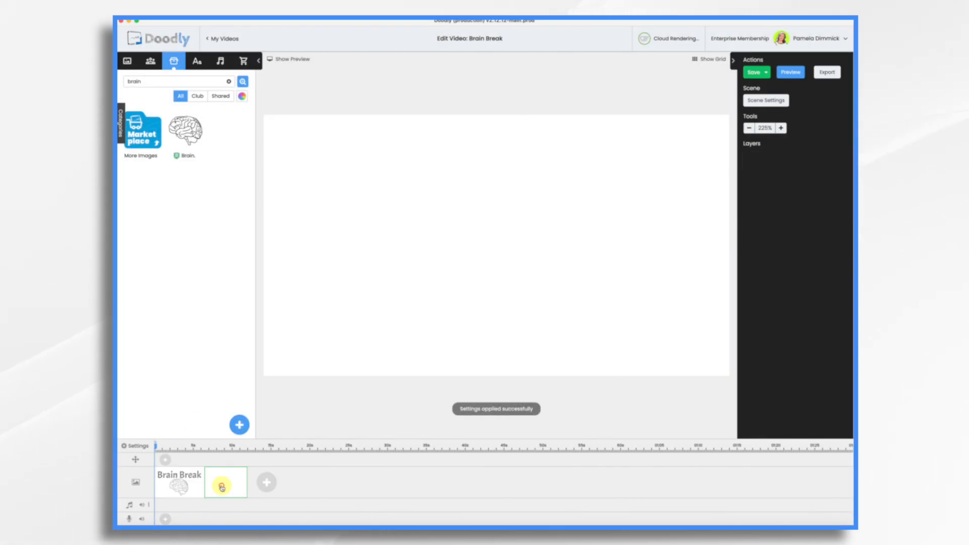
pyautogui.click(197, 62)
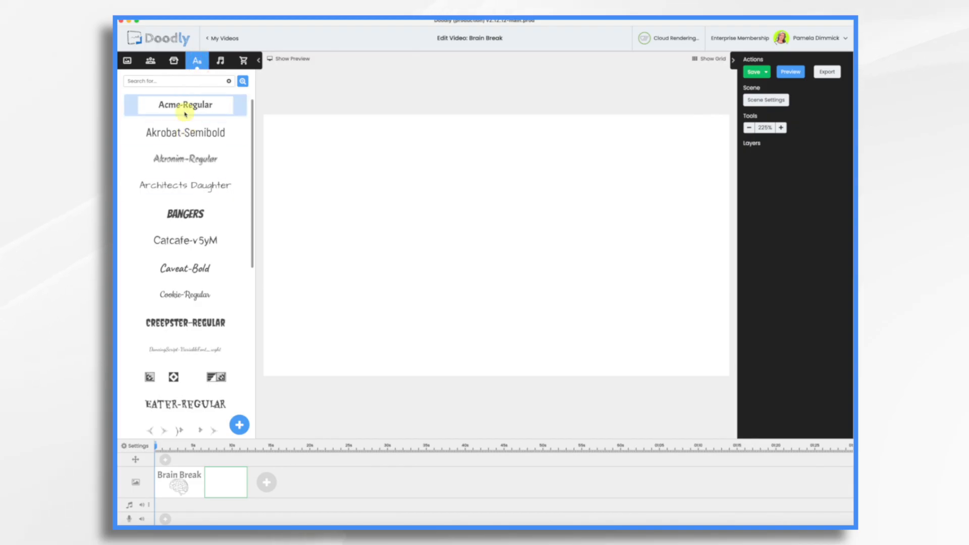
pyautogui.moveTo(181, 108); pyautogui.dragTo(465, 189)
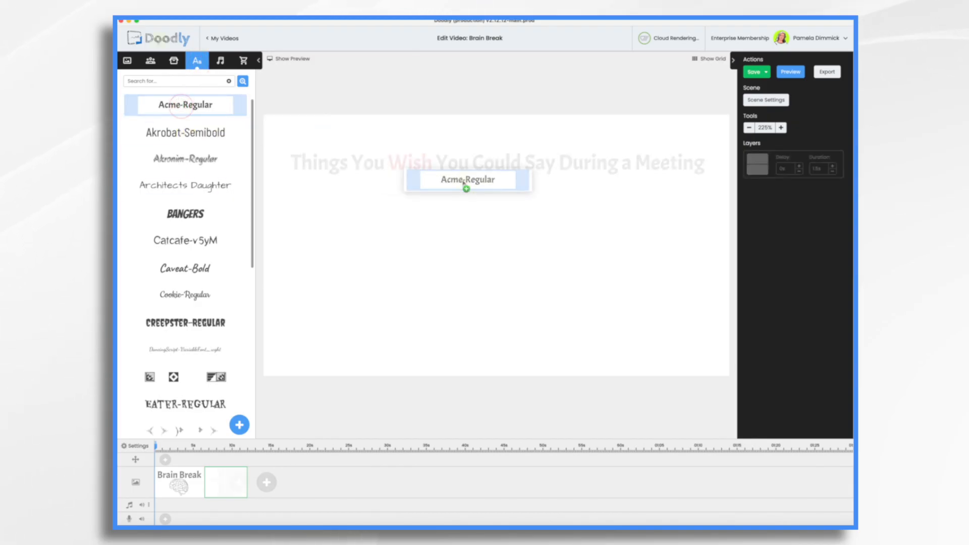
# - Add the seated thinking businessman below the heading and the text "Please stop reading the slide word for word" in Architects Daughter
pyautogui.click(151, 62)
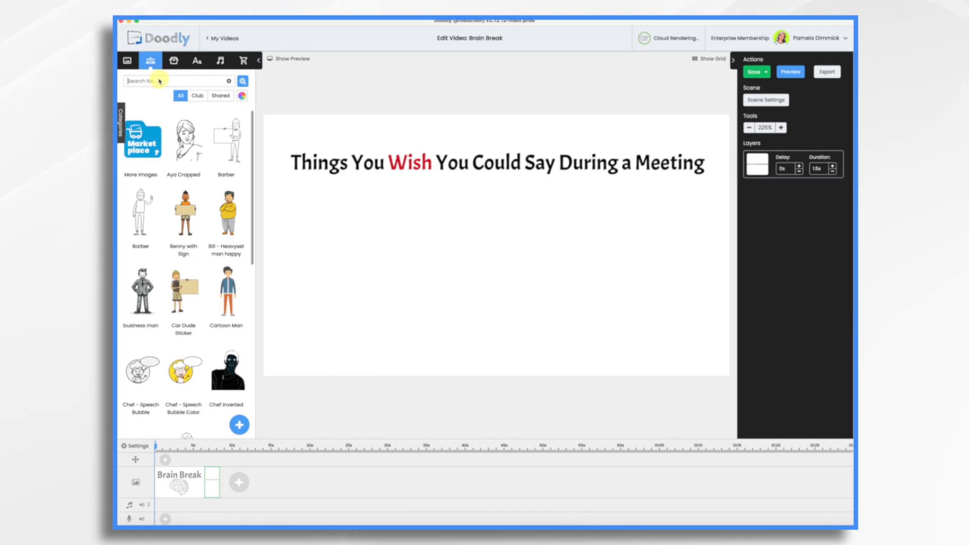
pyautogui.write('thinking')
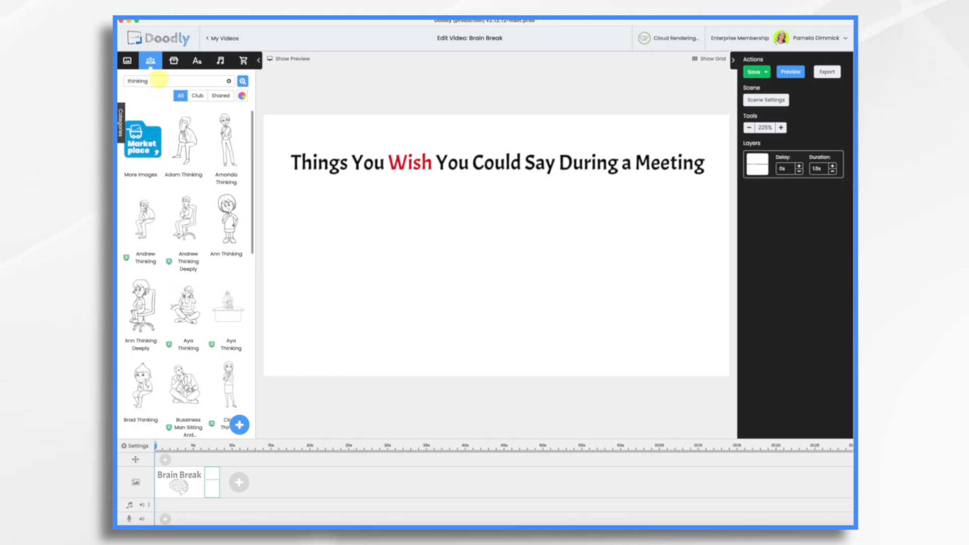
pyautogui.moveTo(184, 386); pyautogui.dragTo(339, 306)
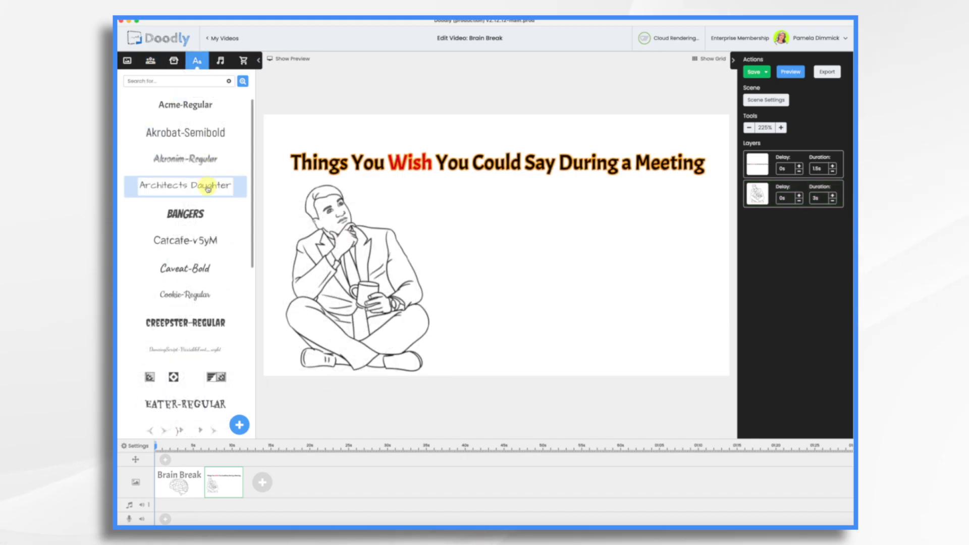
pyautogui.moveTo(208, 188); pyautogui.dragTo(554, 225)
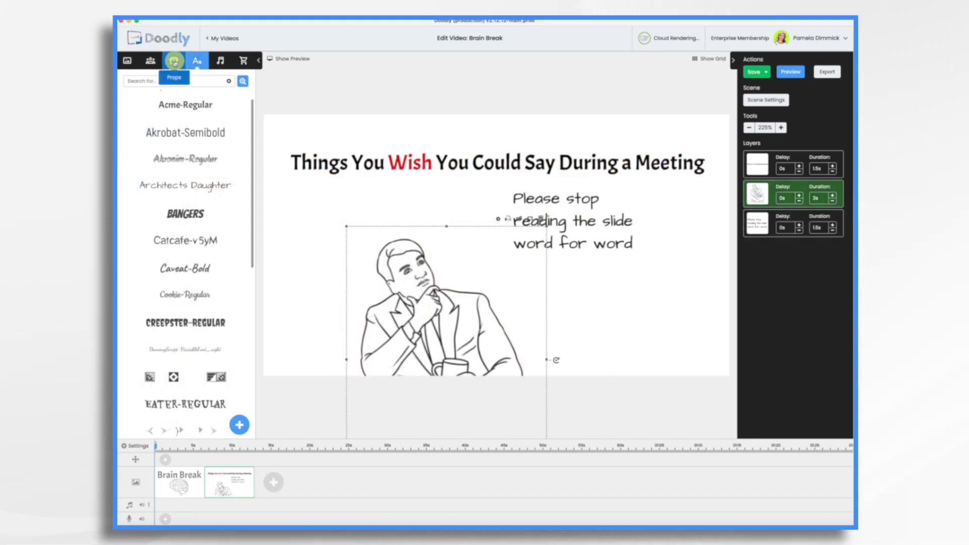
# - Search the props for "thought", place the Thought Bubble above the man, and flip it horizontally
pyautogui.click(174, 62)
pyautogui.press('BackSpace')
pyautogui.press('BackSpace')
pyautogui.press('BackSpace')
pyautogui.press('BackSpace')
pyautogui.press('BackSpace')
pyautogui.write('thought')
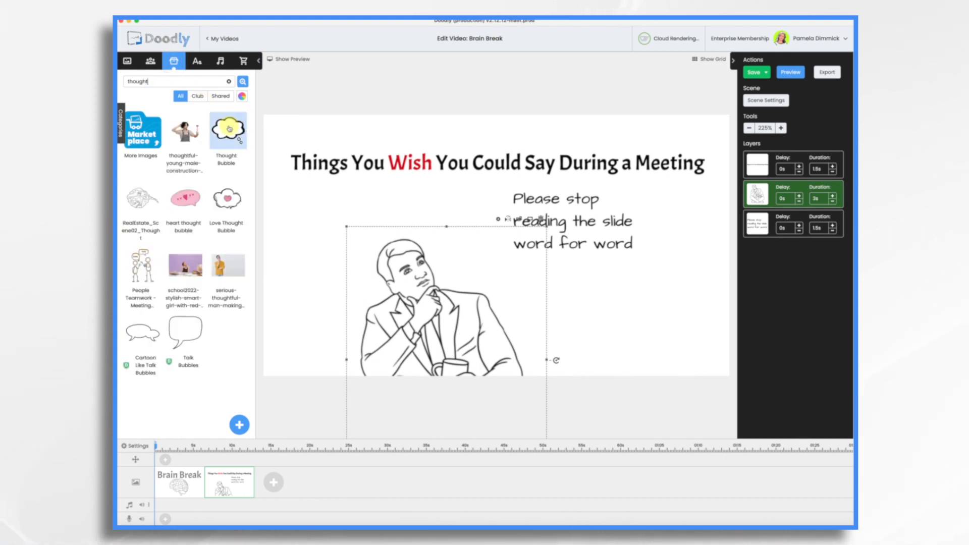
pyautogui.moveTo(230, 129); pyautogui.dragTo(470, 223)
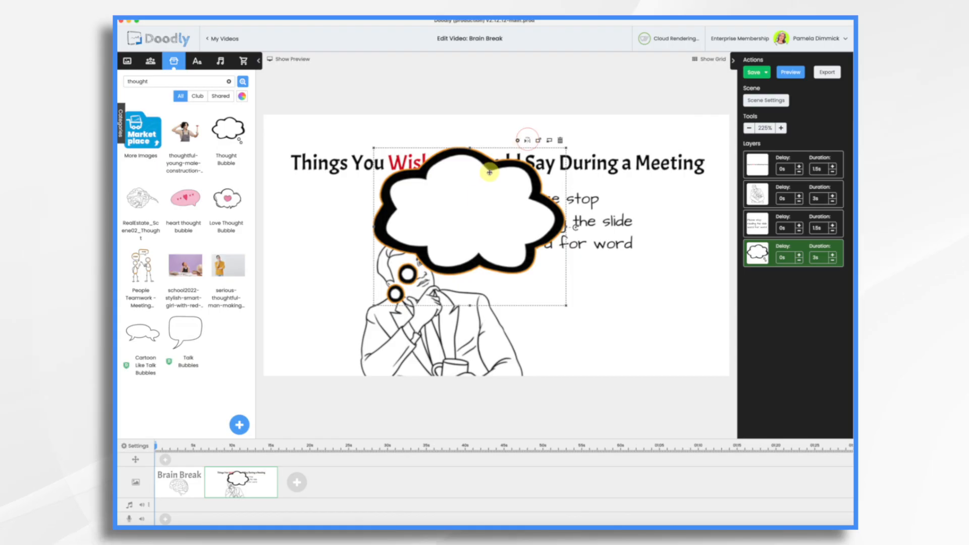
# - Move the thought bubble to the upper right of the man's head, shrink it slightly, and raise the heading to clear it
pyautogui.moveTo(471, 212); pyautogui.dragTo(544, 217)
pyautogui.moveTo(423, 182); pyautogui.dragTo(422, 160)
pyautogui.click(555, 238)
pyautogui.moveTo(639, 309); pyautogui.dragTo(618, 292)
# - Move the thought bubble's layer ahead of the "Please stop..." text layer, then shrink the text and centre it inside the bubble
pyautogui.moveTo(760, 255); pyautogui.dragTo(772, 227)
pyautogui.moveTo(565, 222); pyautogui.dragTo(534, 212)
pyautogui.moveTo(612, 248); pyautogui.dragTo(585, 235)
pyautogui.moveTo(533, 211); pyautogui.dragTo(540, 215)
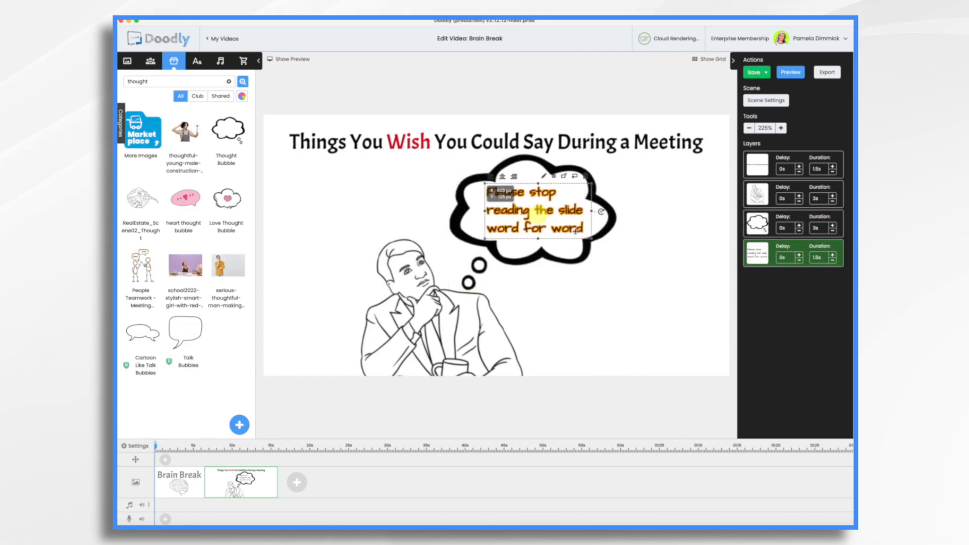
# - Select the thought bubble together with the text inside it
pyautogui.click(561, 259)
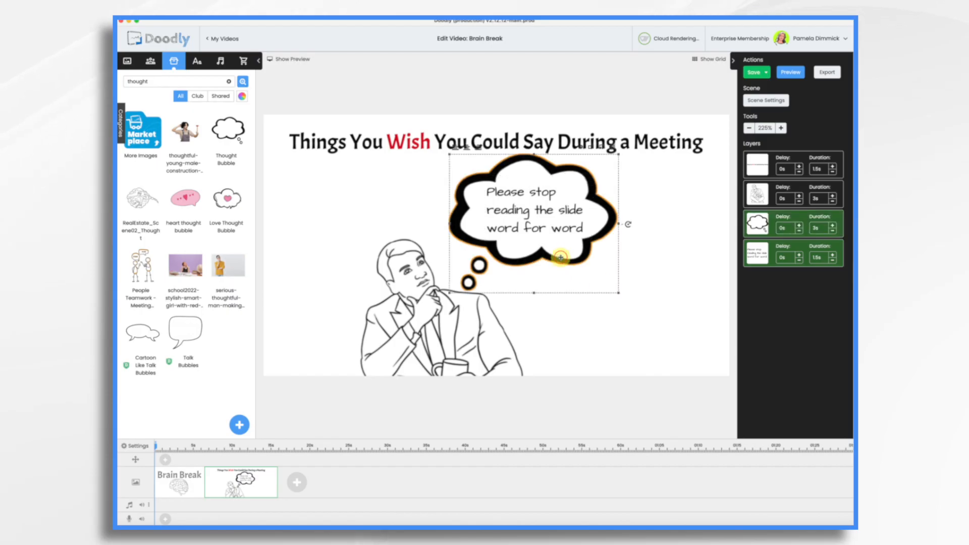